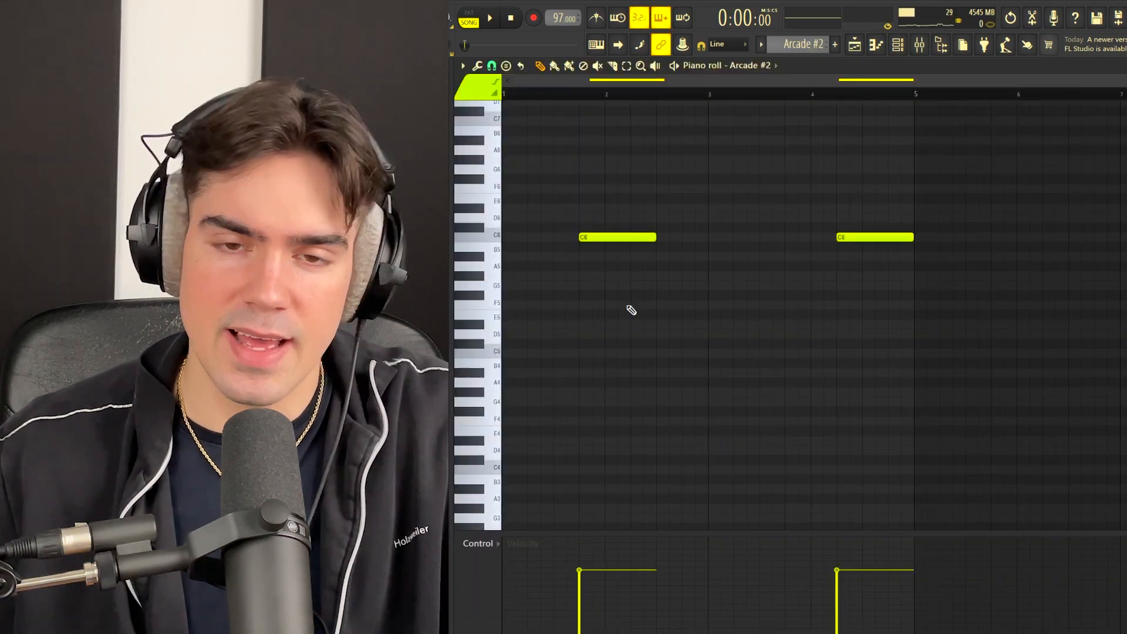
pyautogui.moveTo(609, 184); pyautogui.dragTo(1055, 362)
pyautogui.keyDown('ctrl'); pyautogui.click(712, 293); pyautogui.keyUp('ctrl')
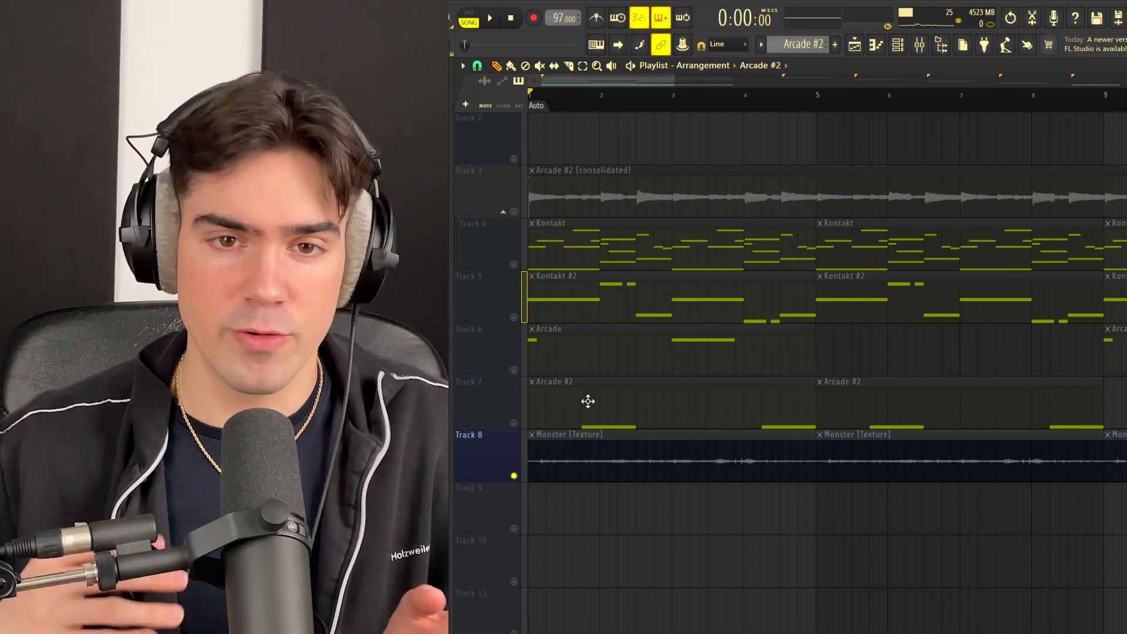
pyautogui.scroll(-1, 598, 382)
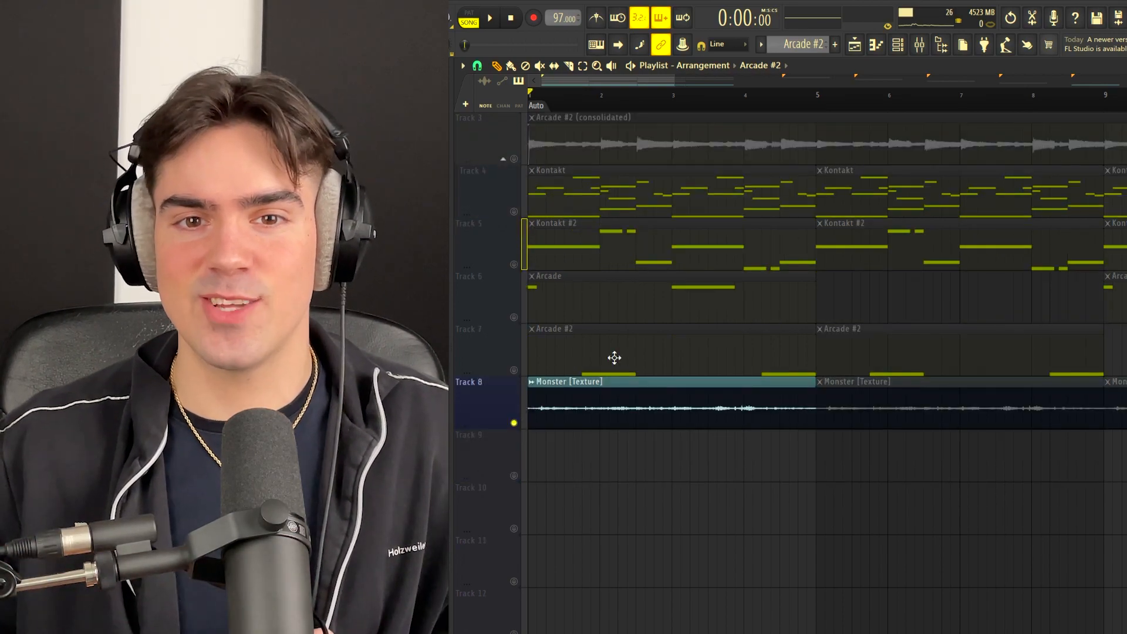
pyautogui.scroll(3, 604, 341)
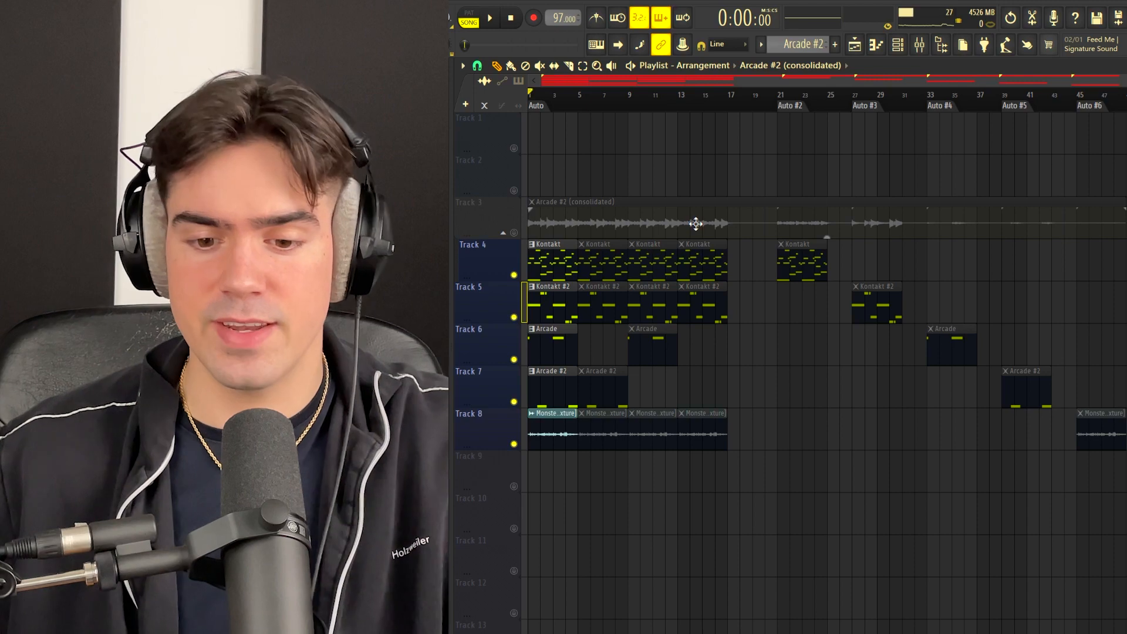
pyautogui.moveTo(1110, 157); pyautogui.dragTo(578, 484)
pyautogui.hotkey('ctrl', 'd')
# Continue the All In [Clap] pattern with a hit every eight steps, from step 13 onward
pyautogui.doubleClick(642, 220)
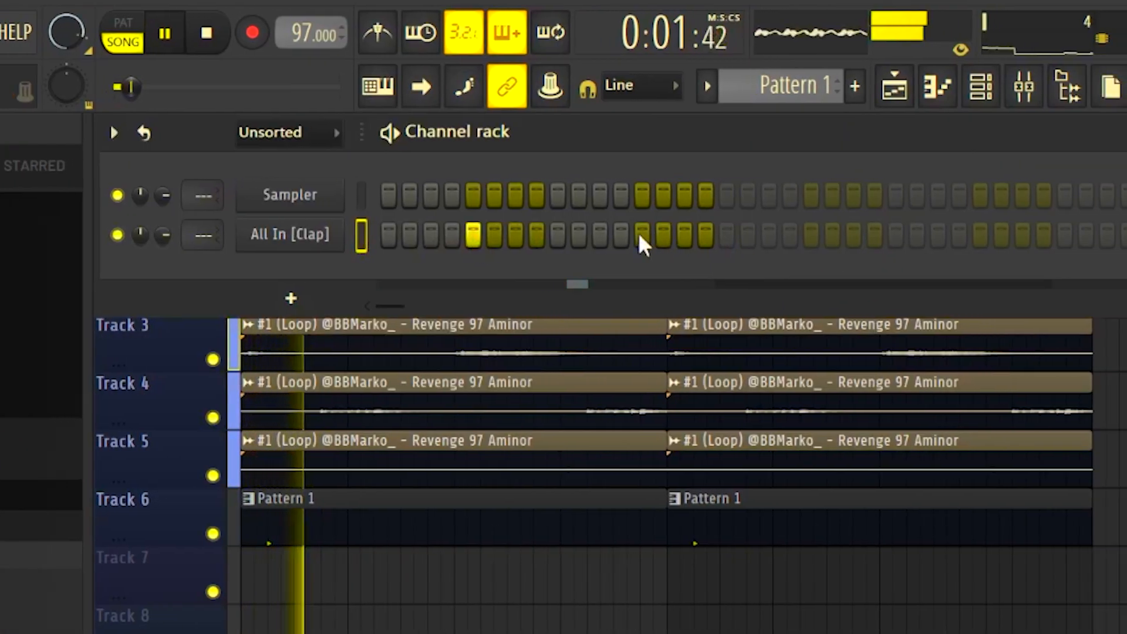
pyautogui.click(767, 235)
pyautogui.click(936, 235)
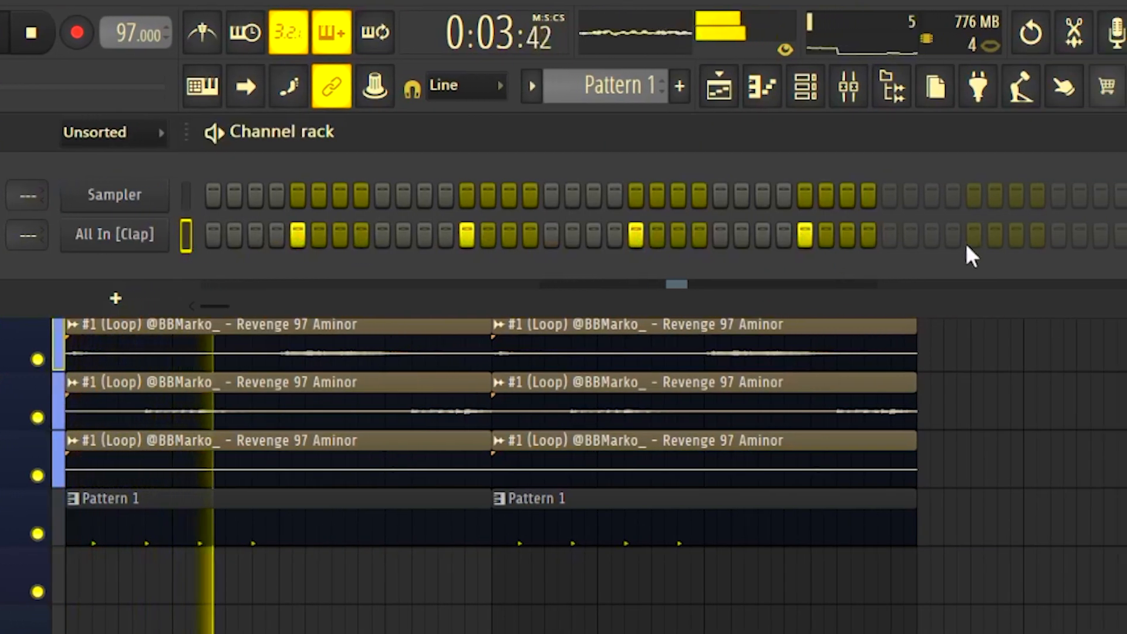
pyautogui.click(1105, 236)
pyautogui.click(1099, 235)
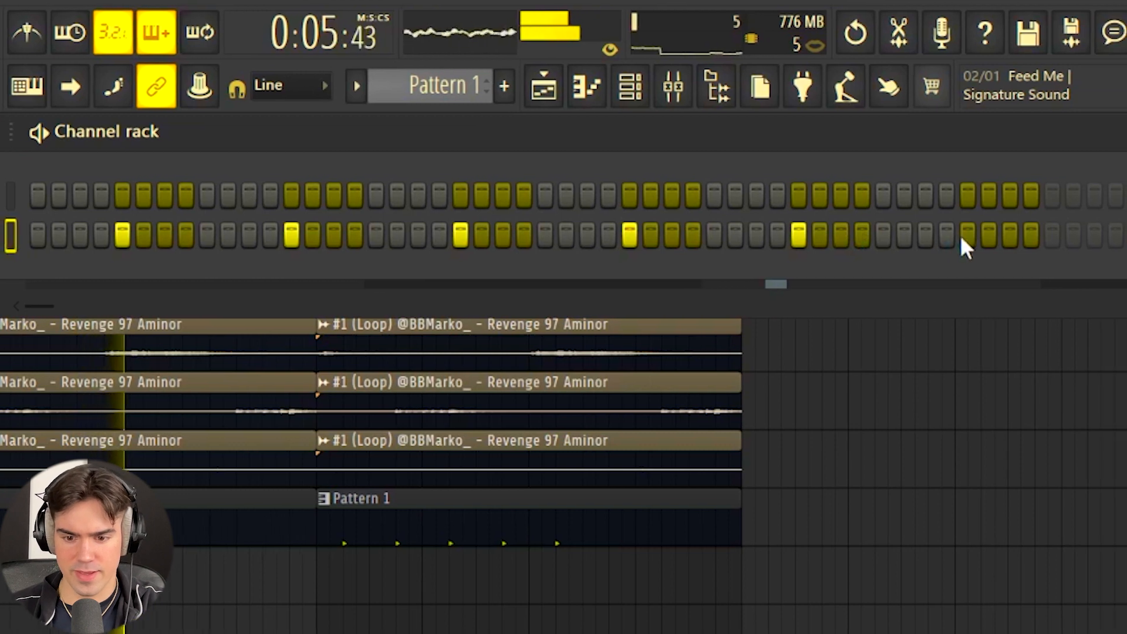
pyautogui.click(1093, 235)
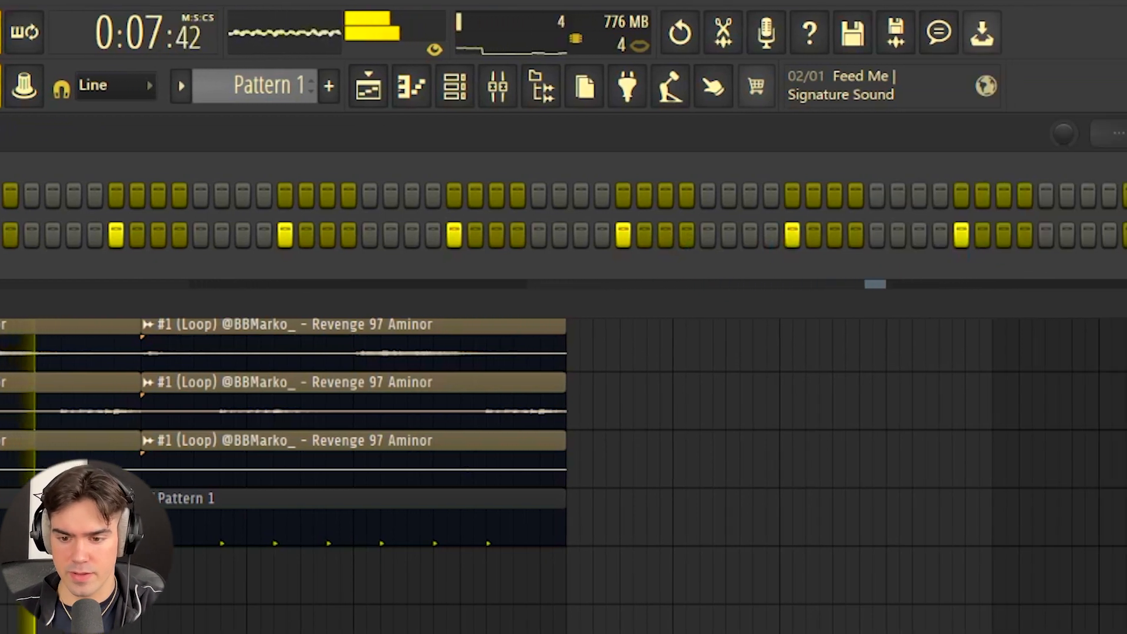
pyautogui.click(1087, 235)
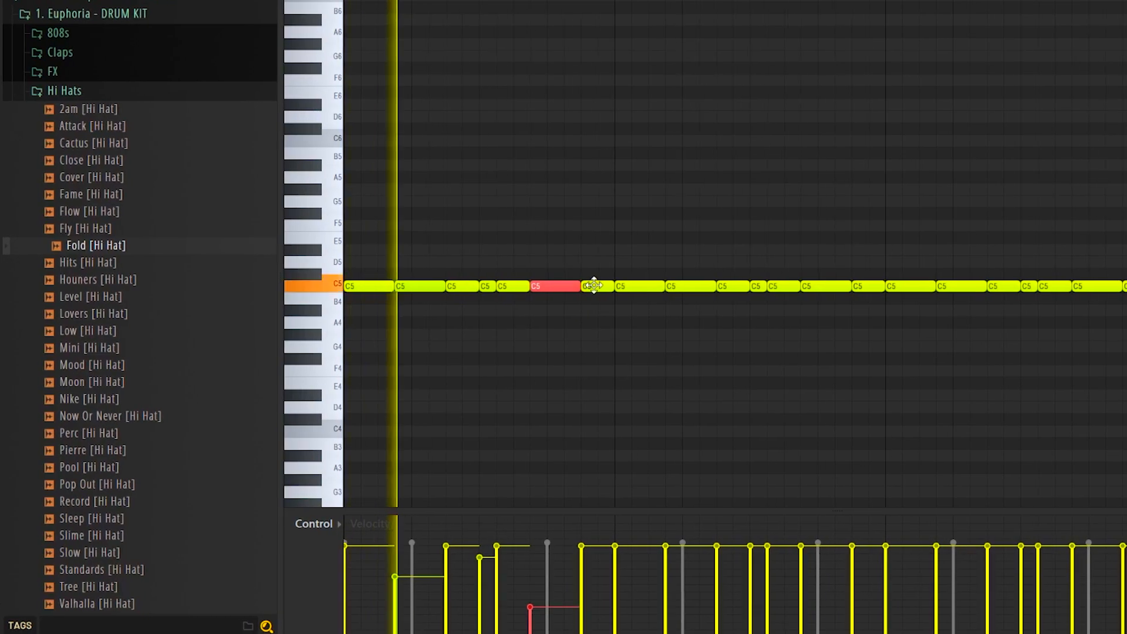
# Lower the velocity of the seventh Fold [Hi Hat] note and replace all notes after it with a copy of the first seven
pyautogui.scroll(-4, 594, 285)
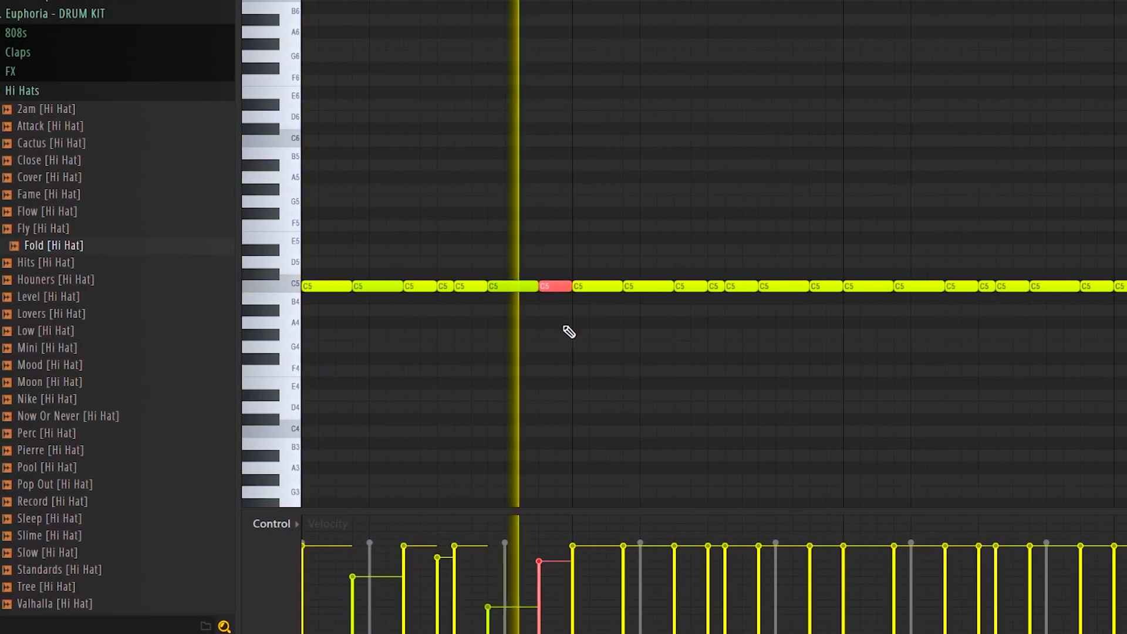
pyautogui.scroll(-2, 607, 326)
pyautogui.moveTo(472, 270); pyautogui.dragTo(954, 376)
pyautogui.press('Delete')
pyautogui.hotkey('ctrl', 'b')
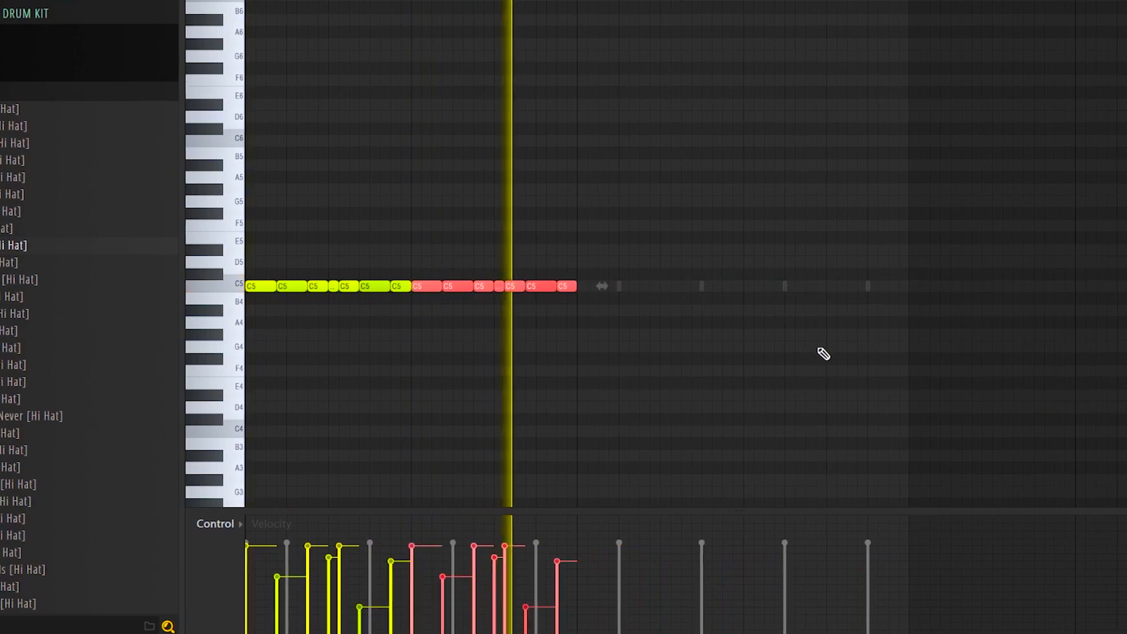
# Duplicate the whole hi-hat sequence to fill the pattern and slightly lower the velocity of all its notes
pyautogui.hotkey('ctrl', 'a')
pyautogui.hotkey('ctrl', 'b')
pyautogui.hotkey('ctrl', 'd')
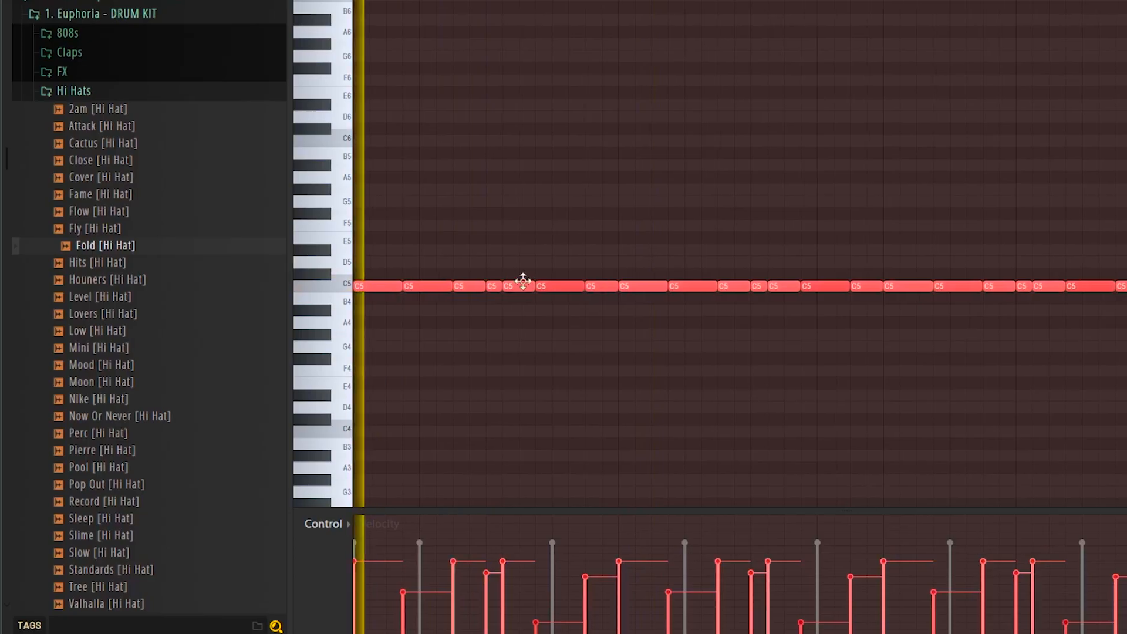
pyautogui.hotkey('ctrl', 'd')
# Chop the short fourth note of the second hi-hat phrase into four hits and ramp their velocities upward
pyautogui.click(741, 287)
pyautogui.hotkey('alt', 'u')
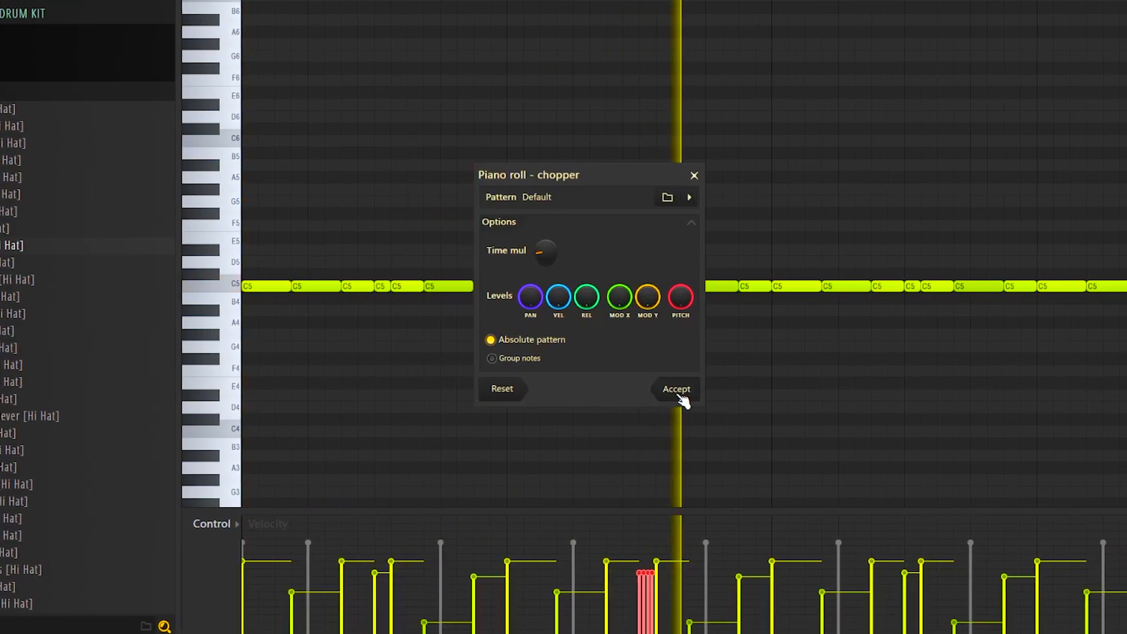
pyautogui.click(718, 388)
pyautogui.moveTo(616, 611)
pyautogui.mouseDown()
pyautogui.moveTo(683, 535)
pyautogui.moveTo(681, 518)
pyautogui.mouseUp()
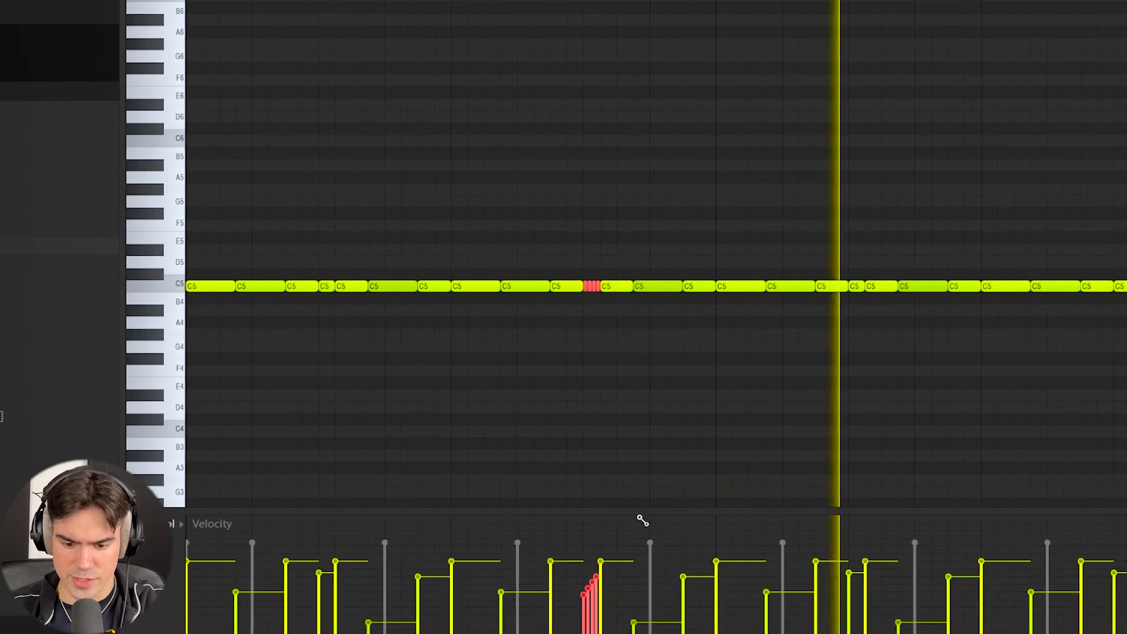
# Replace the second half of the hi-hat pattern with a duplicate of the first half, including the chopped roll
pyautogui.scroll(-2, 781, 342)
pyautogui.moveTo(1011, 257); pyautogui.dragTo(574, 402)
pyautogui.press('Delete')
pyautogui.hotkey('ctrl', 'b')
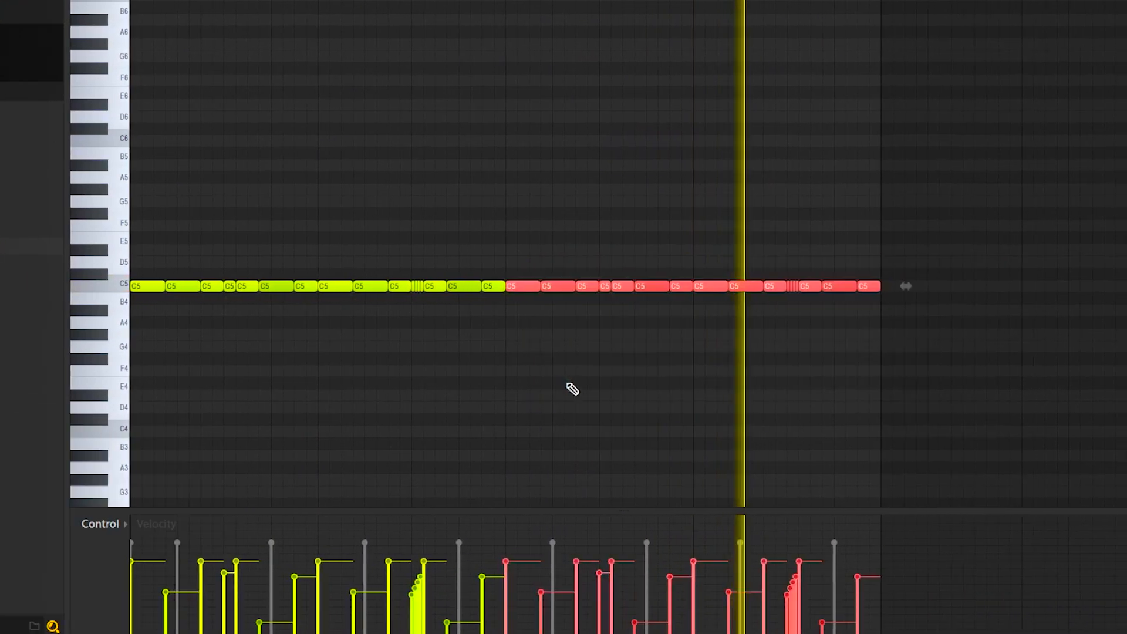
pyautogui.hotkey('ctrl', 'd')
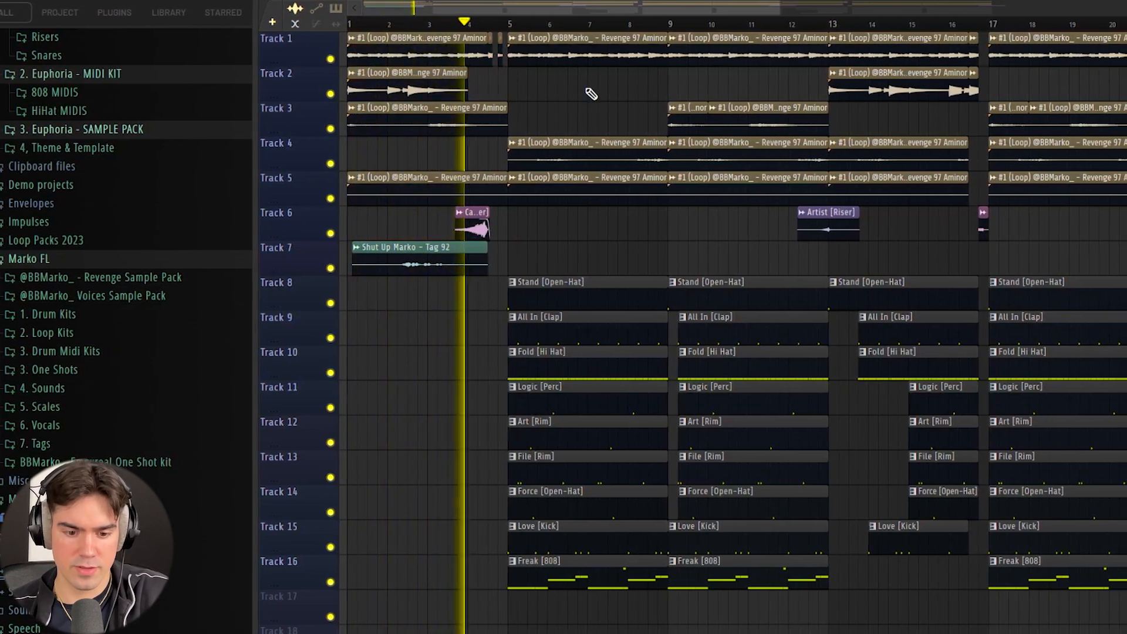
# Examine the finished arrangement in the playlist during playback, including the section spanning bars 17 to 25
pyautogui.scroll(-2, 632, 105)
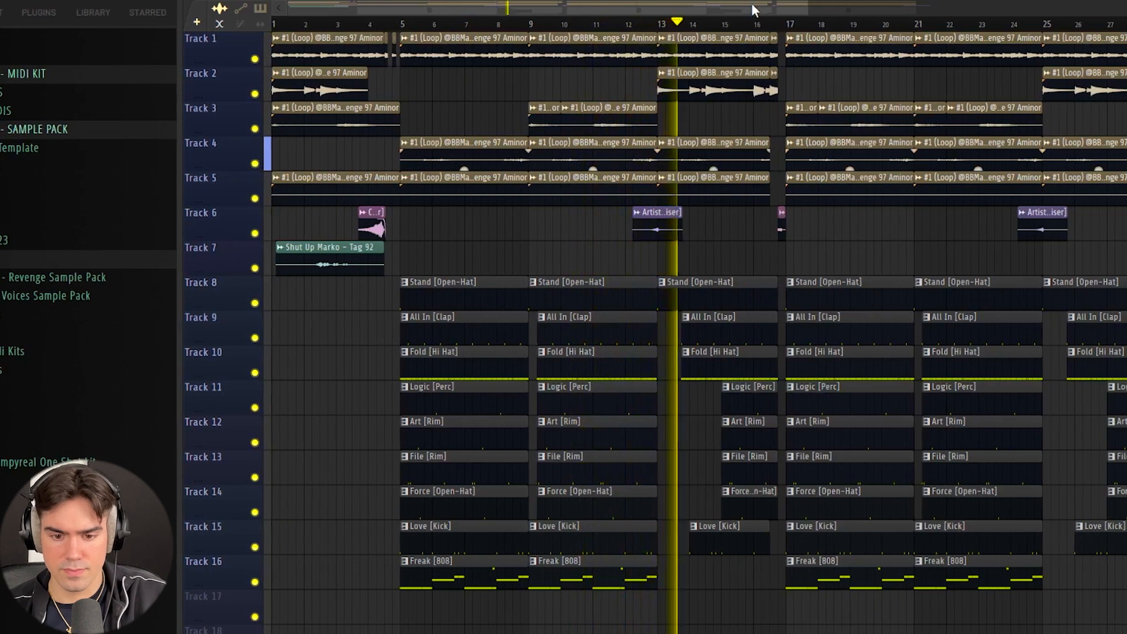
pyautogui.moveTo(749, 2); pyautogui.dragTo(826, 5)
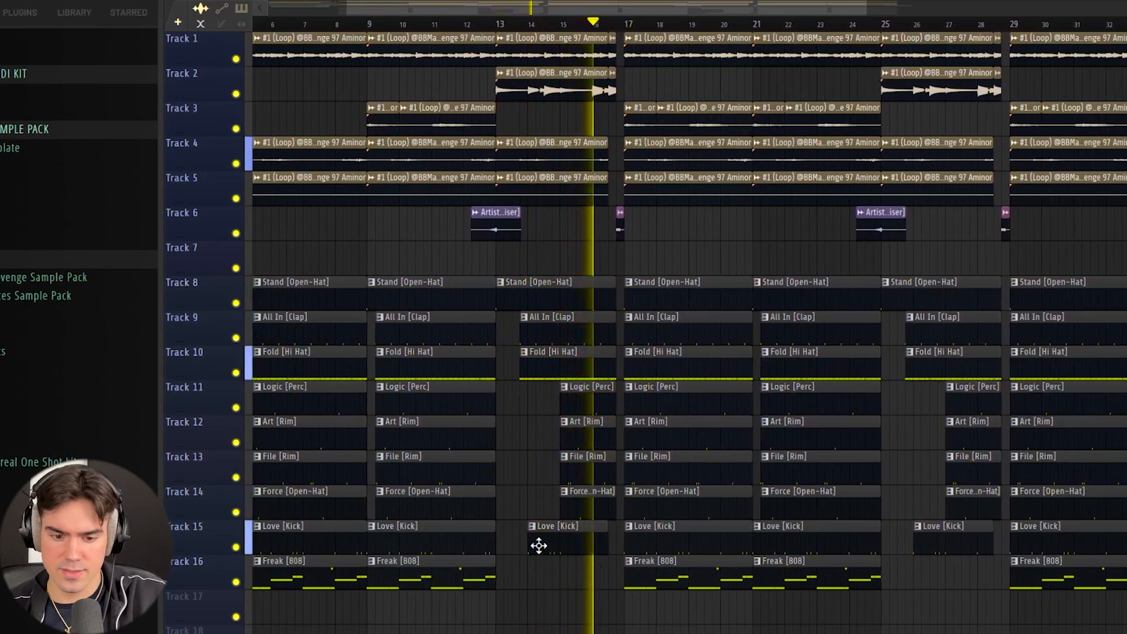
pyautogui.scroll(-2, 695, 259)
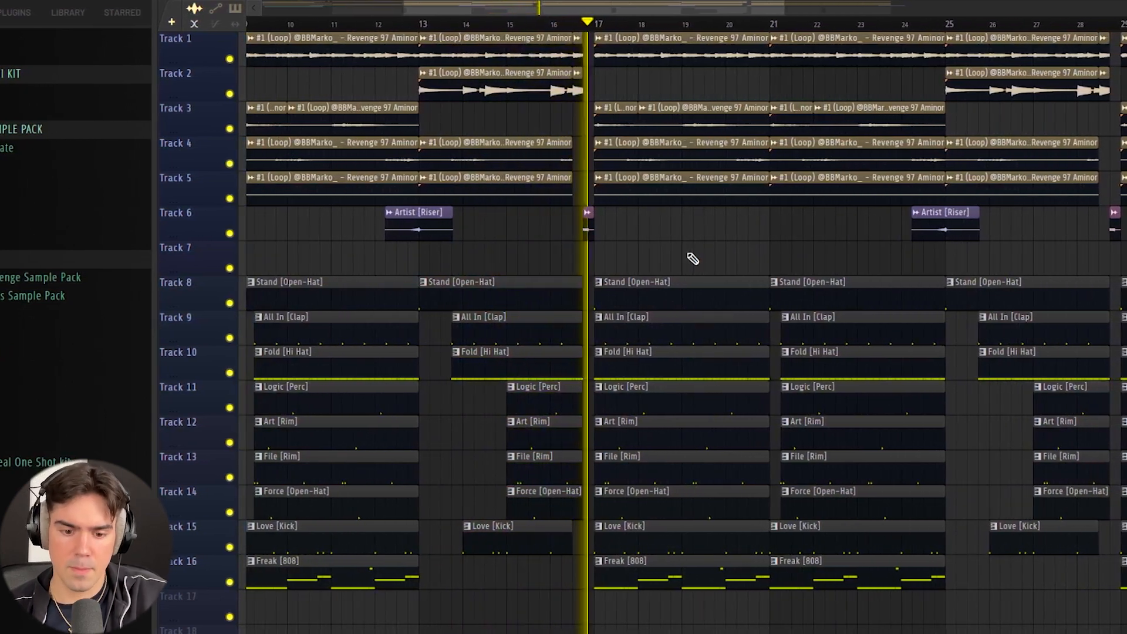
pyautogui.scroll(-1, 698, 199)
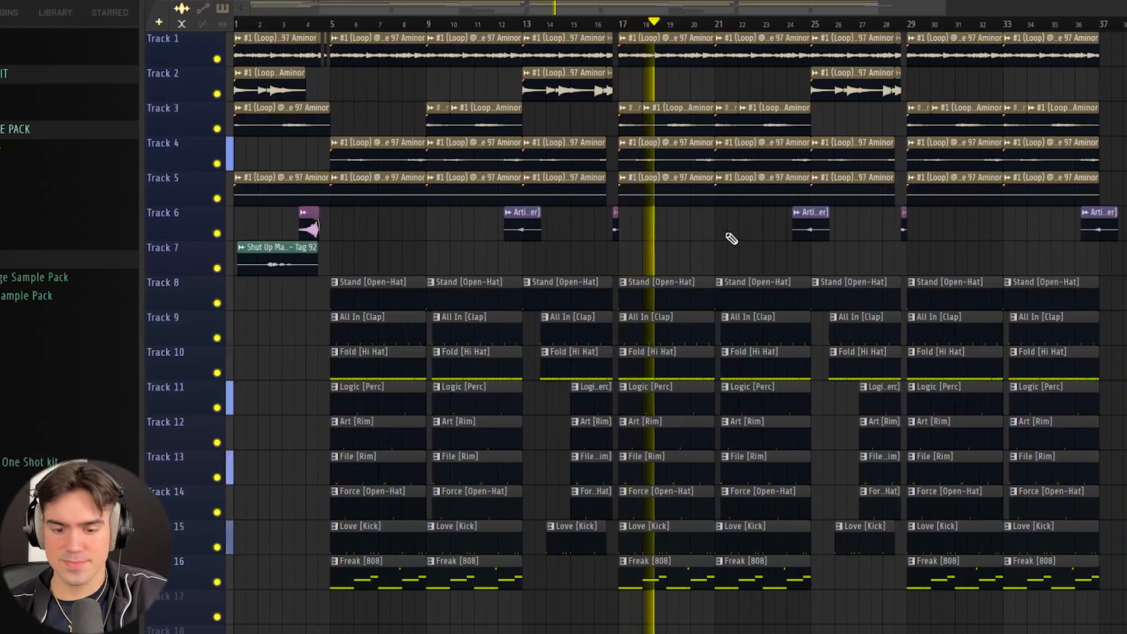
pyautogui.moveTo(660, 7); pyautogui.dragTo(597, 475)
pyautogui.moveTo(600, 589); pyautogui.dragTo(601, 587)
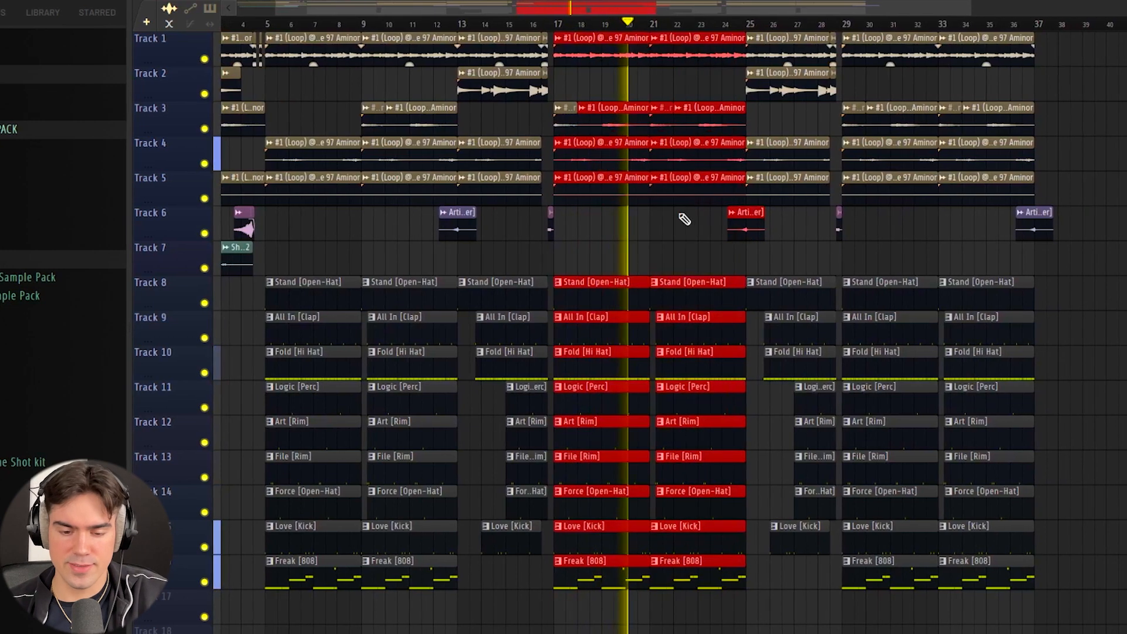
pyautogui.click(688, 226)
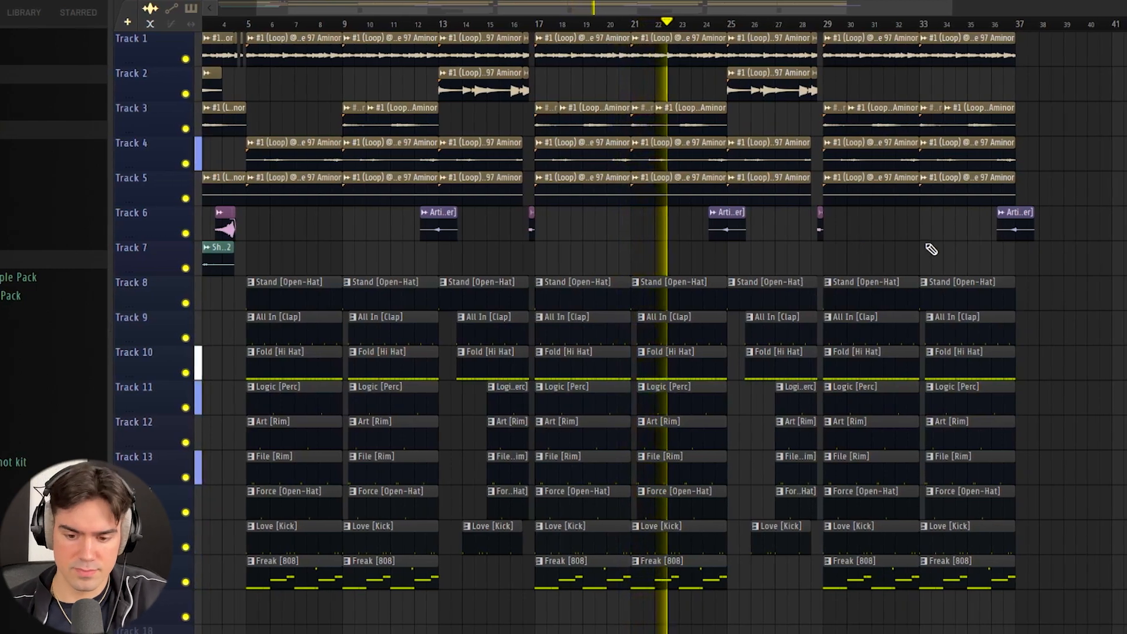
pyautogui.scroll(3, 939, 244)
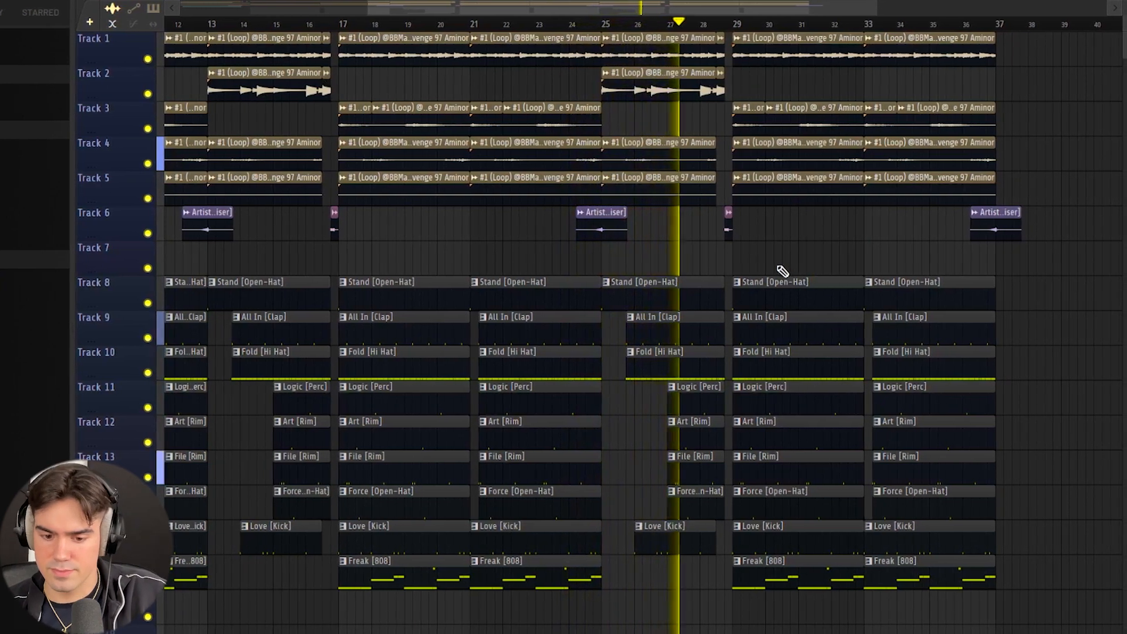
pyautogui.scroll(3, 783, 244)
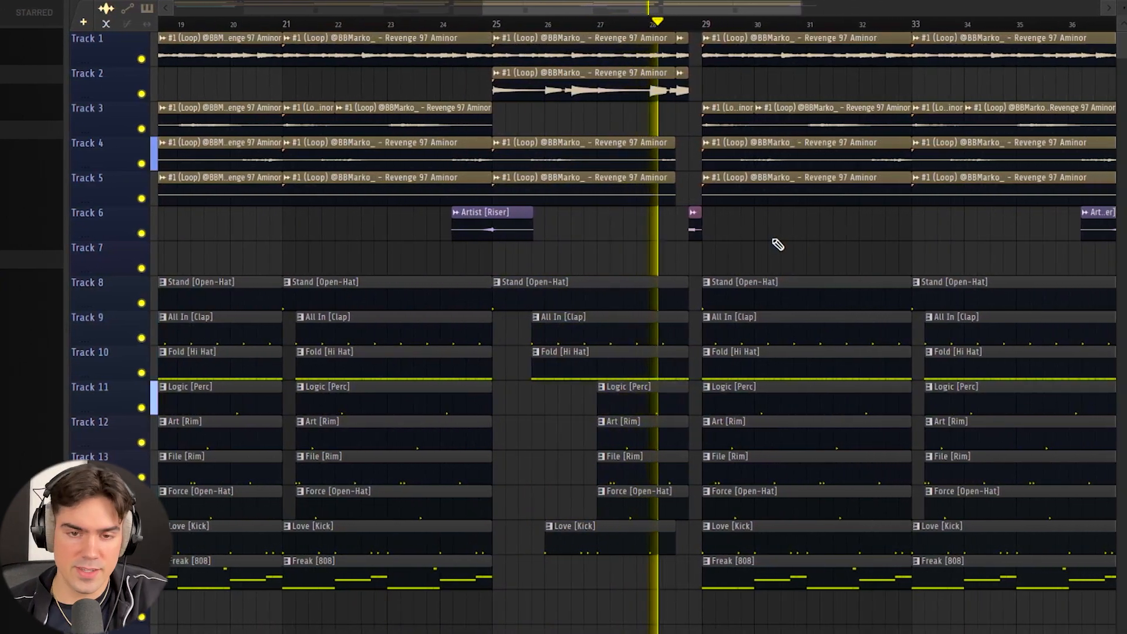
pyautogui.scroll(-4, 769, 247)
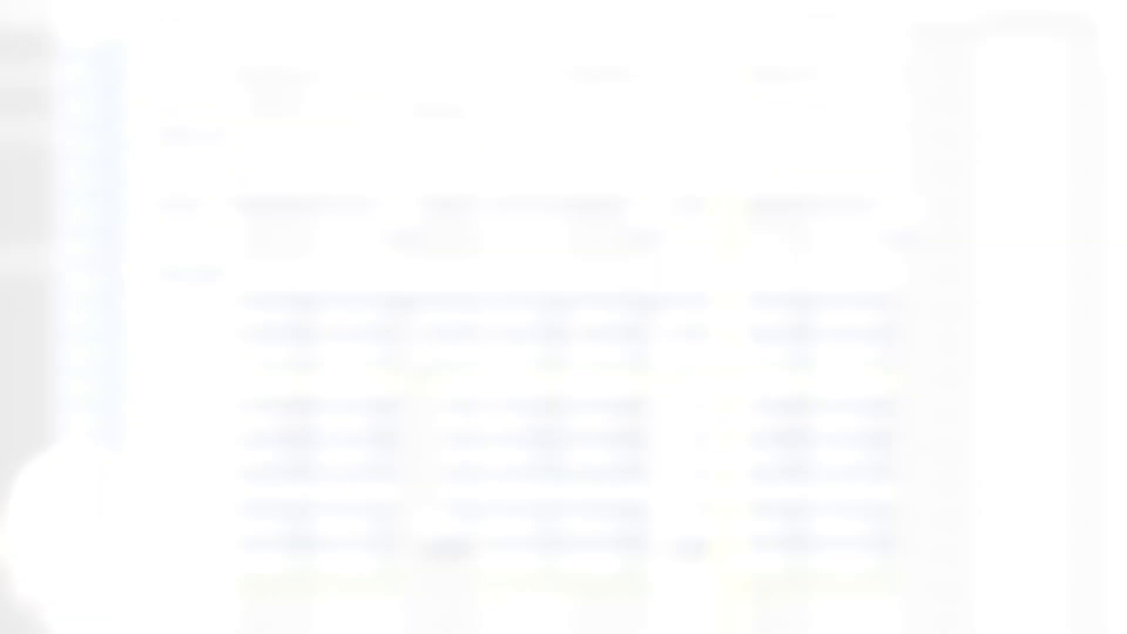